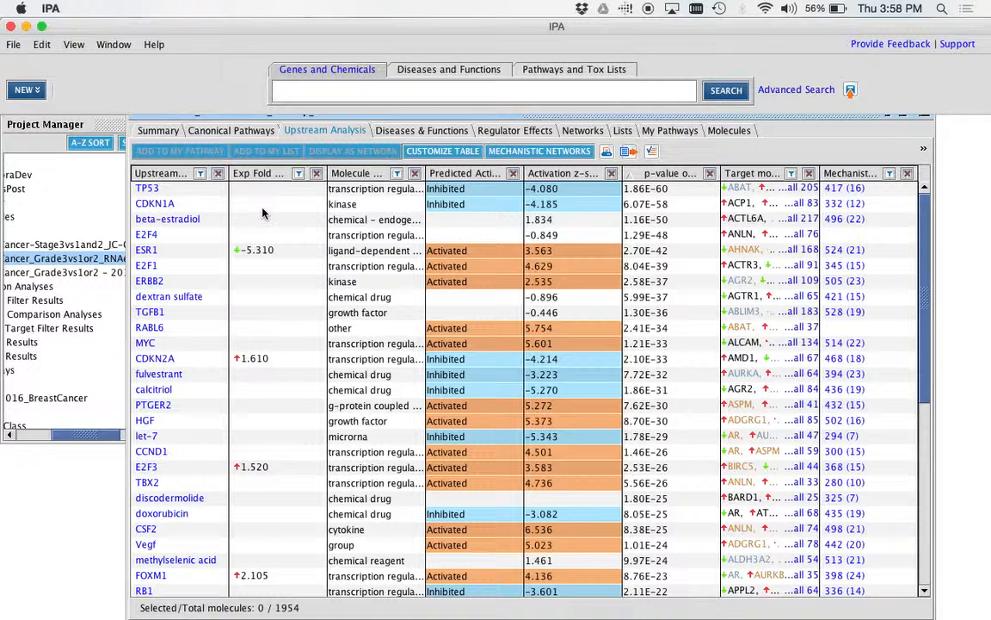
- Display the CDKN1A upstream regulator and its target molecules as a network
{"action": "left_click", "coordinate": [263, 207]}
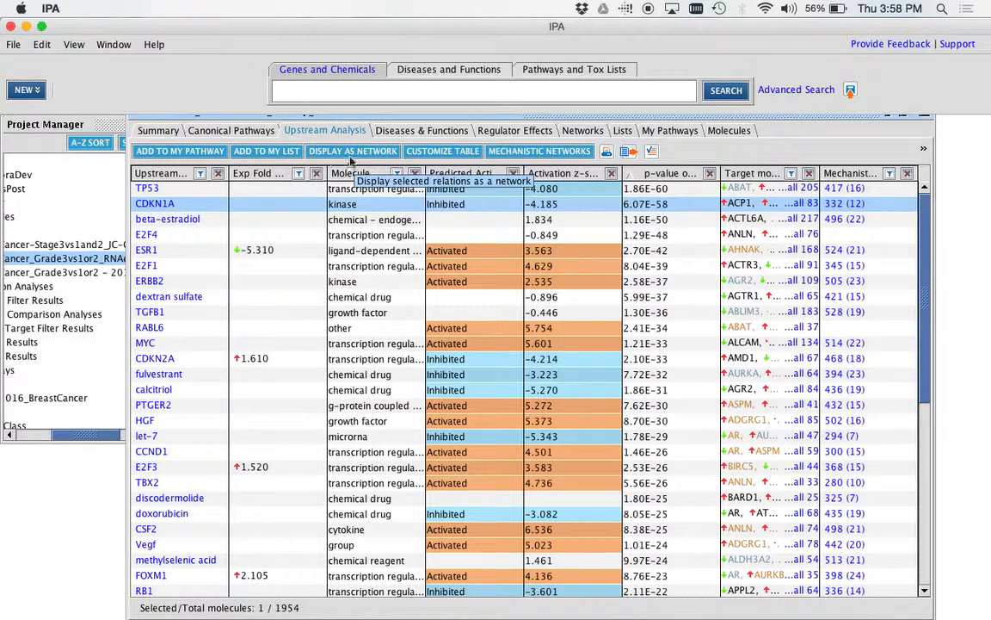
{"action": "left_click", "coordinate": [351, 155]}
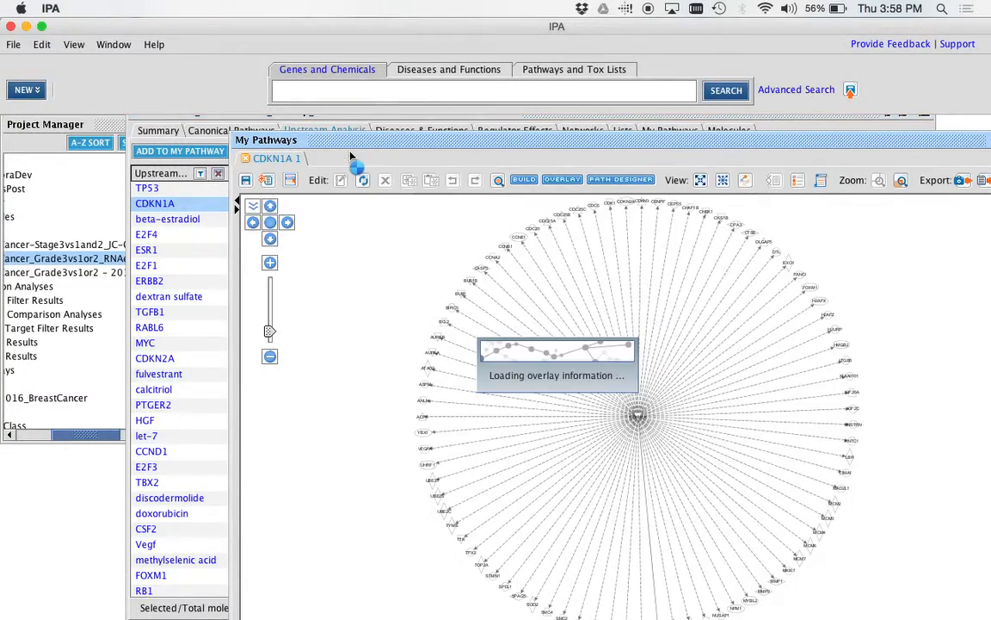
{"action": "left_click_drag", "start_coordinate": [392, 139], "coordinate": [295, 46]}
{"action": "scroll", "coordinate": [484, 613], "scroll_direction": "up", "scroll_amount": 2}
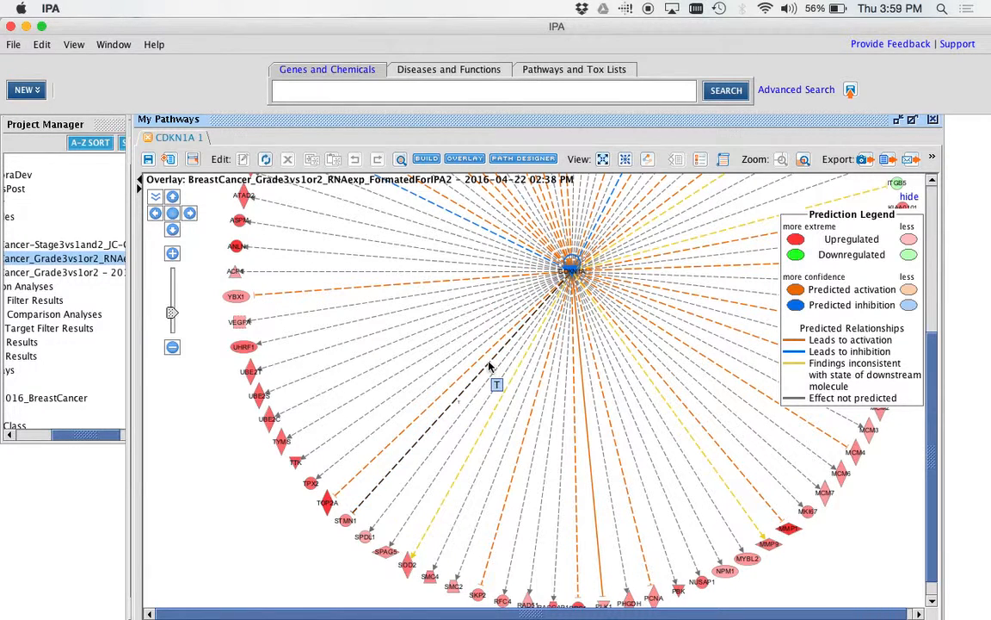
- Examine the predicted relationships between CDKN1A and its targets, and close the network discarding changes
{"action": "mouse_move", "coordinate": [326, 511]}
{"action": "mouse_move", "coordinate": [574, 273]}
{"action": "left_click_drag", "start_coordinate": [931, 433], "coordinate": [917, 334]}
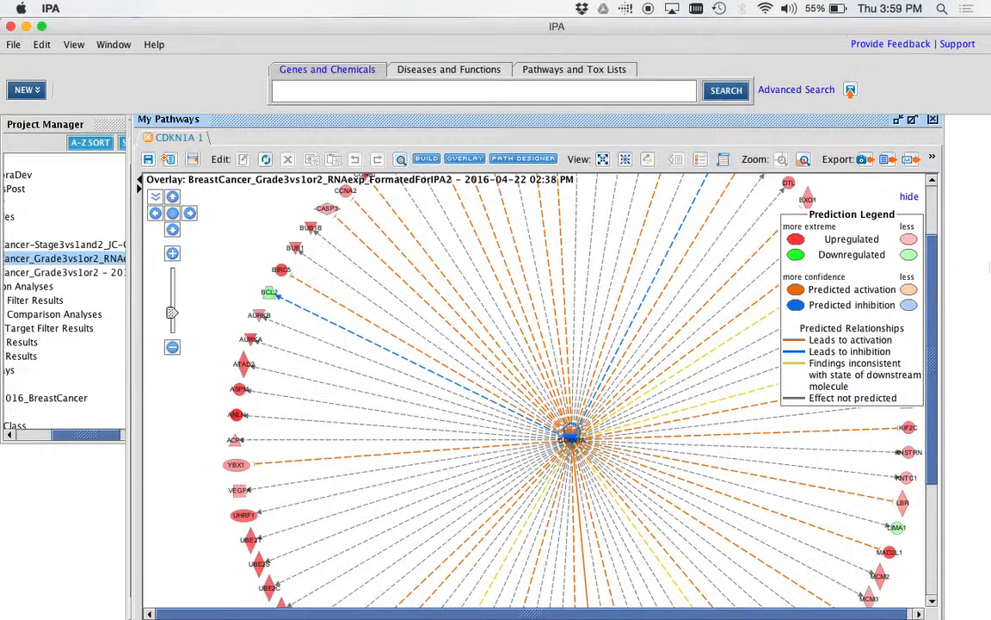
{"action": "left_click", "coordinate": [932, 119]}
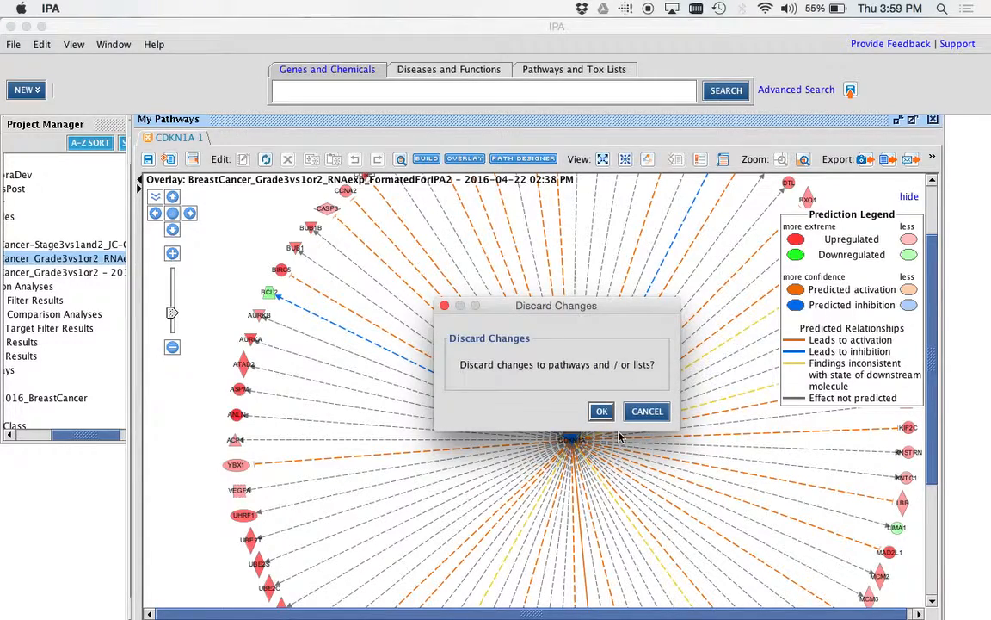
{"action": "left_click", "coordinate": [602, 410]}
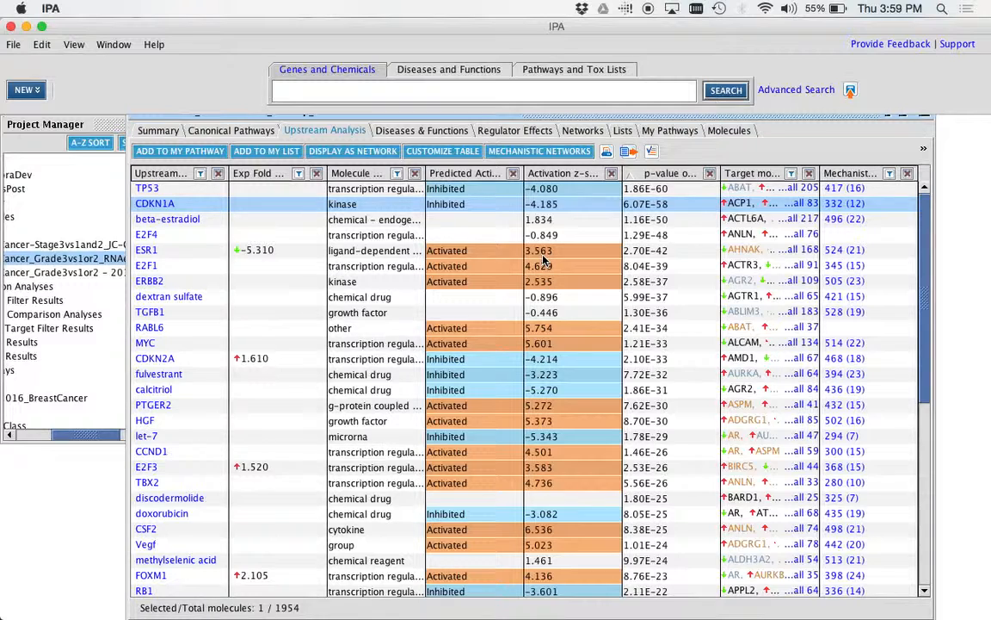
- Open the mechanistic network of the TP53 upstream regulator from the results table
{"action": "left_click", "coordinate": [360, 256]}
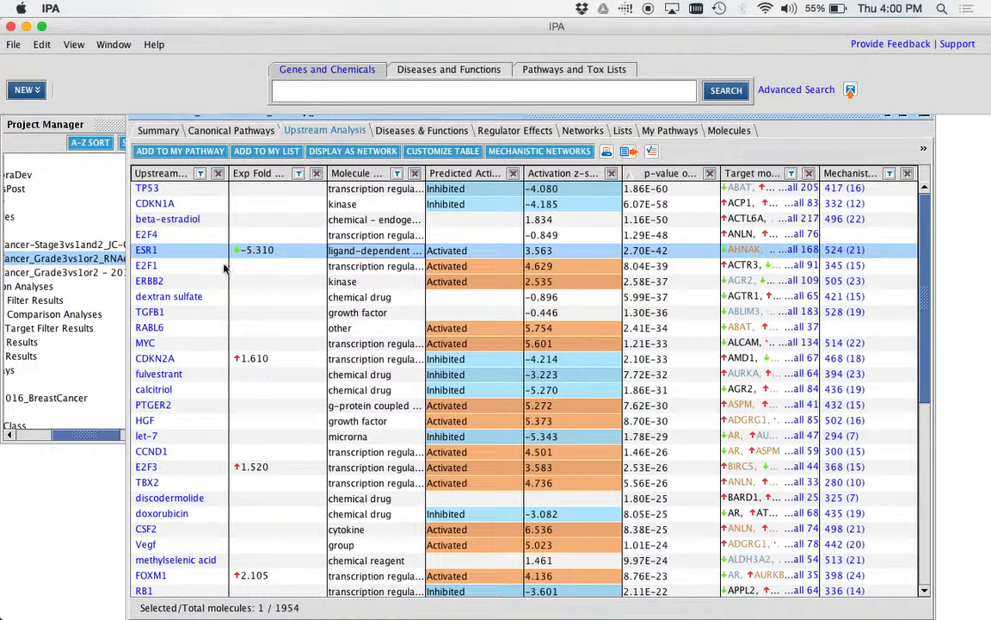
{"action": "left_click", "coordinate": [847, 193]}
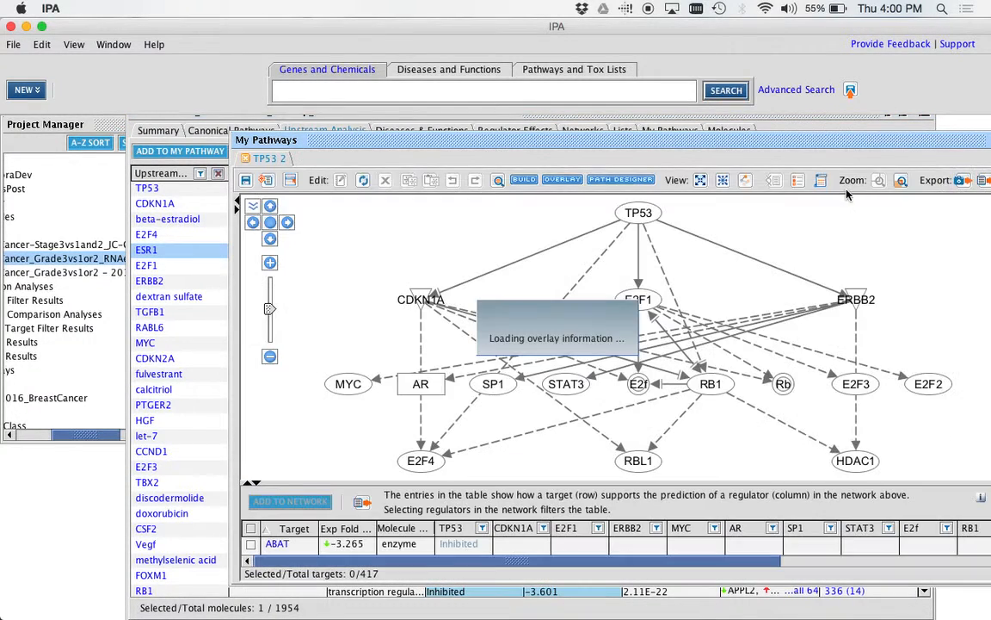
{"action": "left_click_drag", "start_coordinate": [774, 138], "coordinate": [653, 115]}
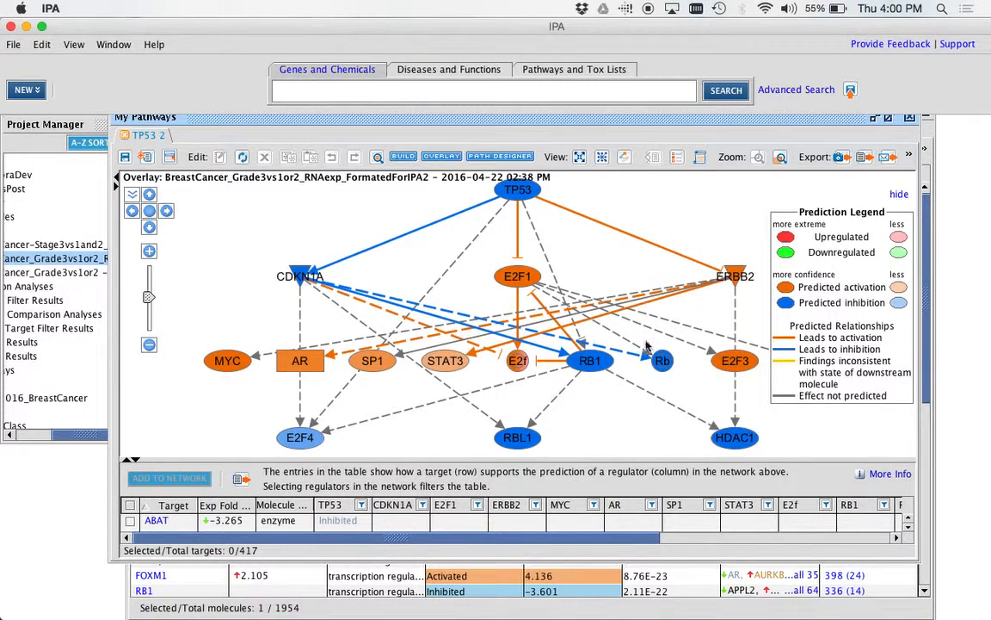
- Review the target table below the TP53 network to see how each target supports the regulator predictions
{"action": "left_click_drag", "start_coordinate": [569, 461], "coordinate": [571, 291]}
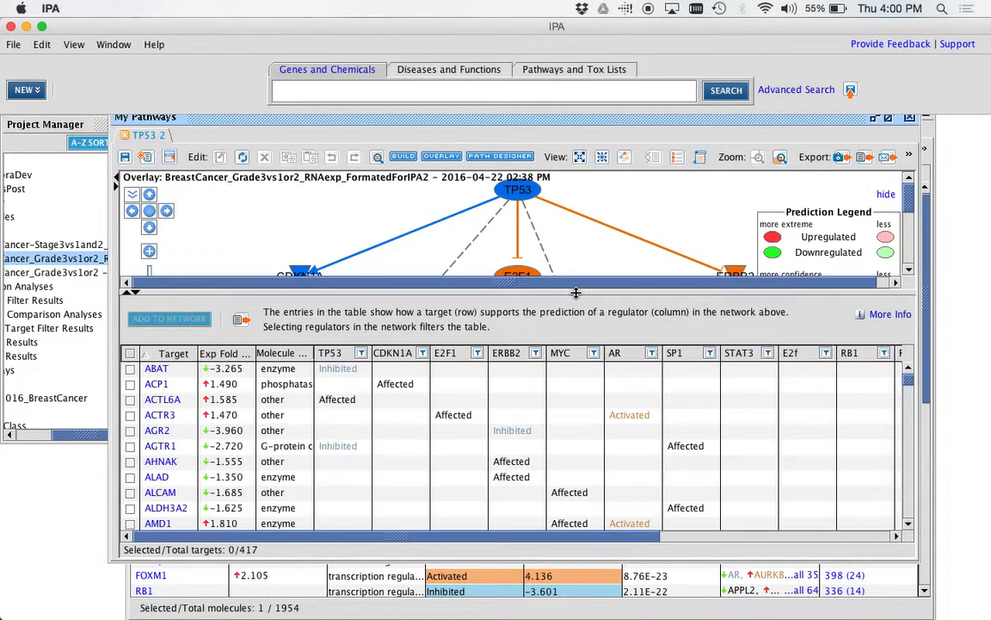
{"action": "scroll", "coordinate": [401, 444], "scroll_direction": "down", "scroll_amount": 1}
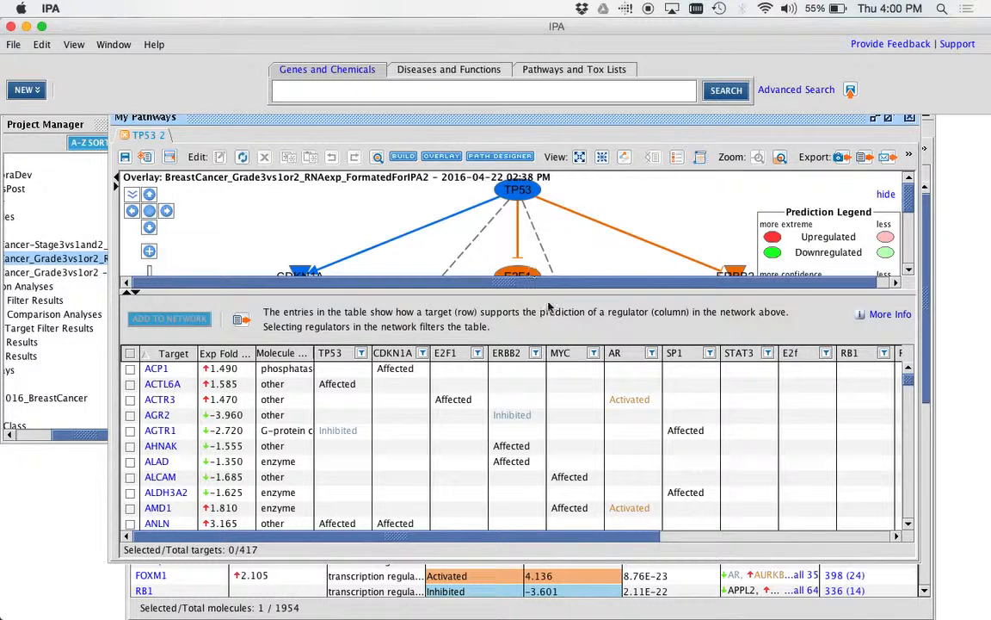
{"action": "left_click_drag", "start_coordinate": [613, 289], "coordinate": [491, 506]}
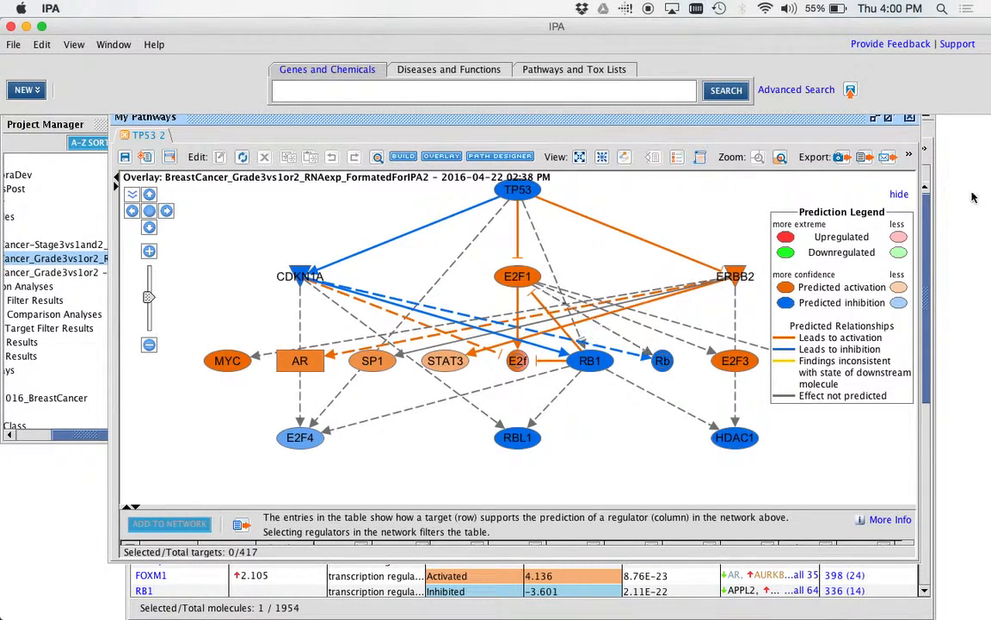
- Select the entire TP53 network and move it to free up canvas space above the TP53 node
{"action": "scroll", "coordinate": [668, 216], "scroll_direction": "up", "scroll_amount": 5}
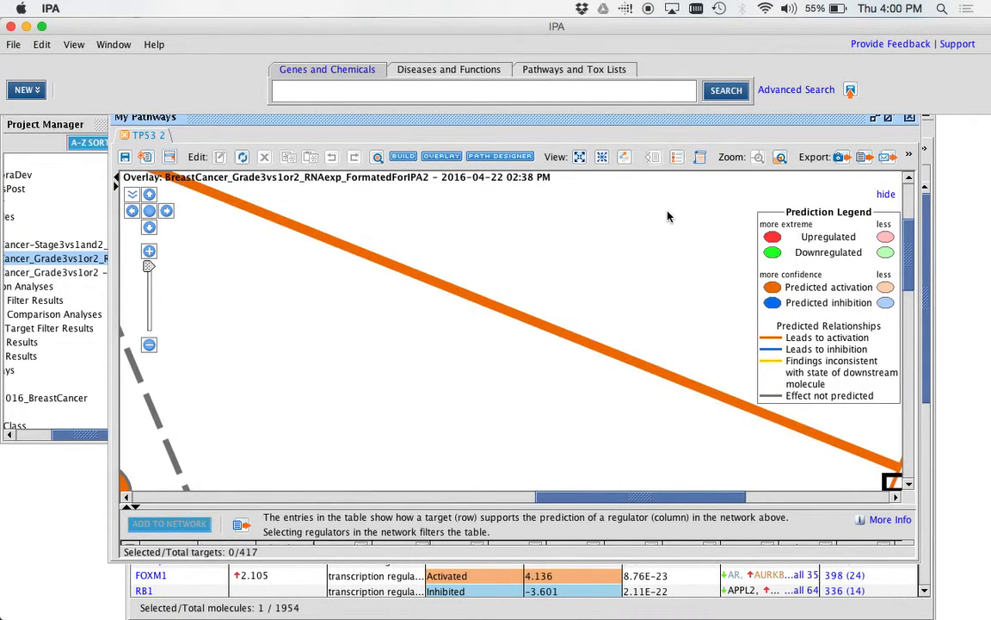
{"action": "scroll", "coordinate": [668, 216], "scroll_direction": "down", "scroll_amount": 10}
{"action": "scroll", "coordinate": [668, 216], "scroll_direction": "up", "scroll_amount": 3}
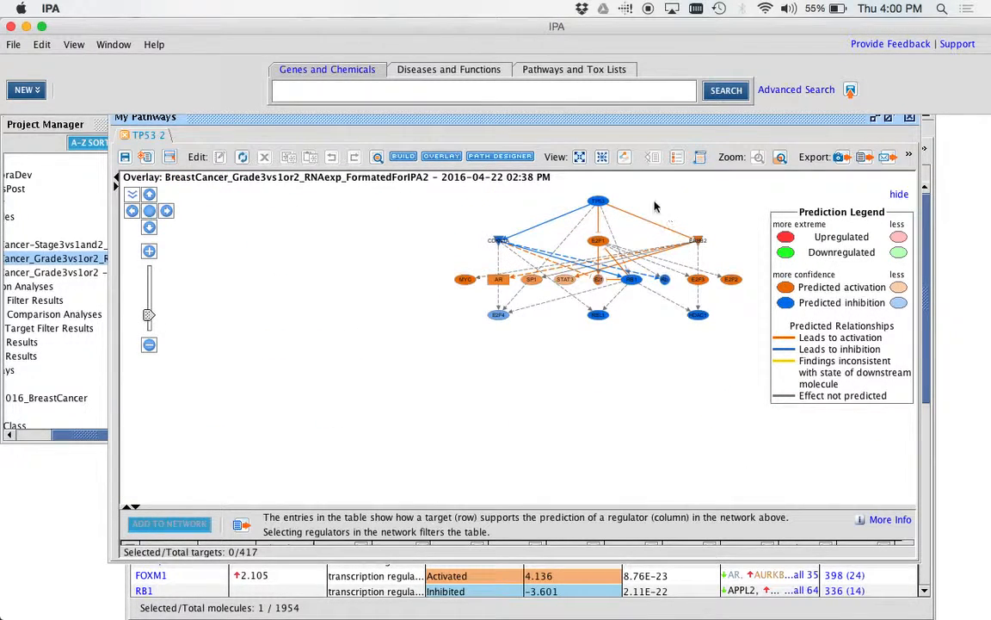
{"action": "left_click_drag", "start_coordinate": [426, 186], "coordinate": [774, 383]}
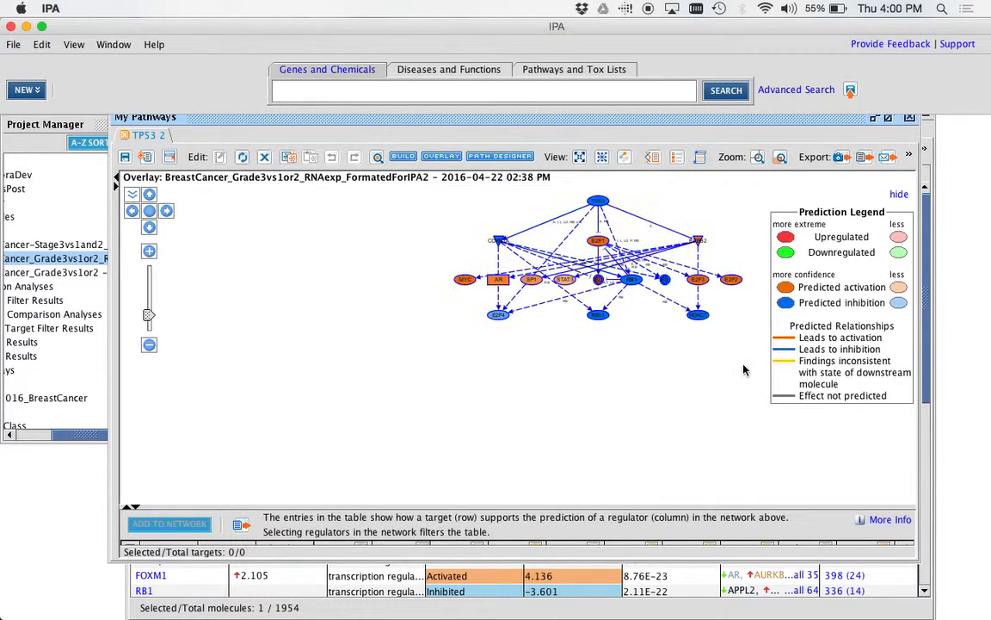
{"action": "left_click_drag", "start_coordinate": [594, 205], "coordinate": [421, 329]}
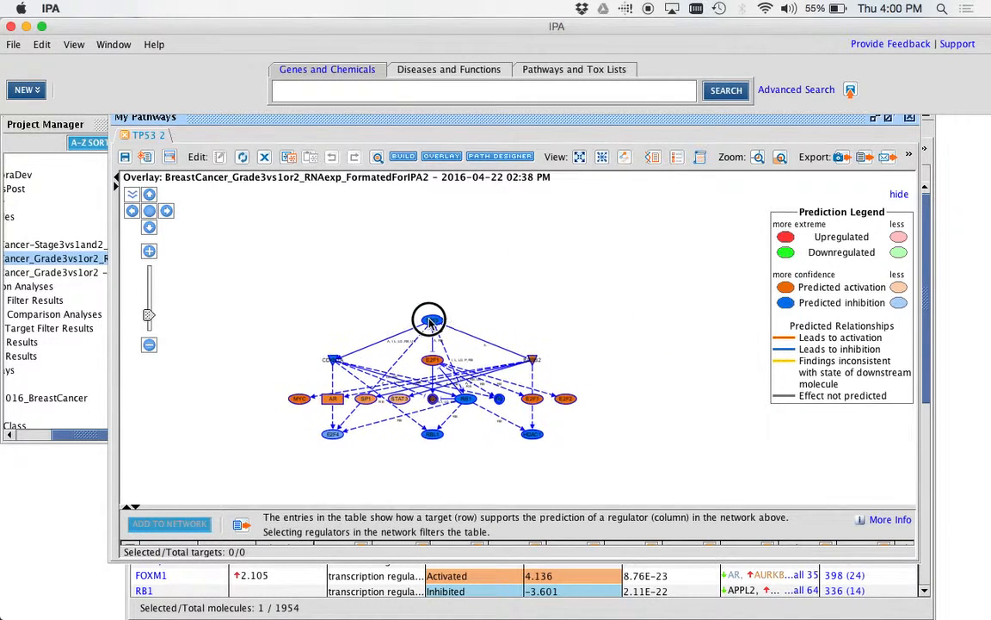
{"action": "left_click", "coordinate": [615, 251]}
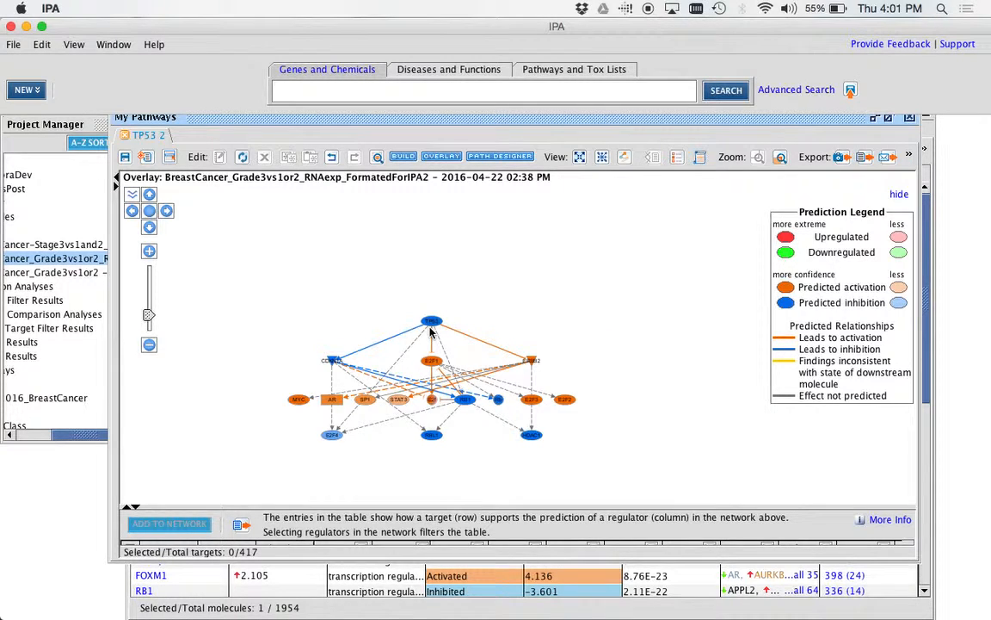
- Select the TP53 node and choose the Grow build tool for it
{"action": "scroll", "coordinate": [430, 331], "scroll_direction": "up", "scroll_amount": 5}
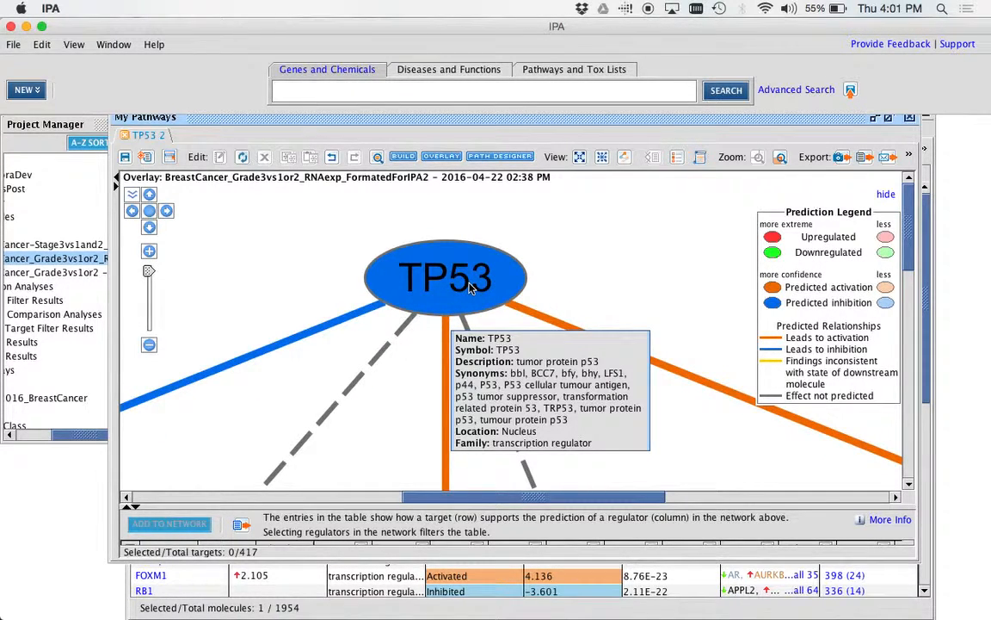
{"action": "left_click", "coordinate": [471, 287]}
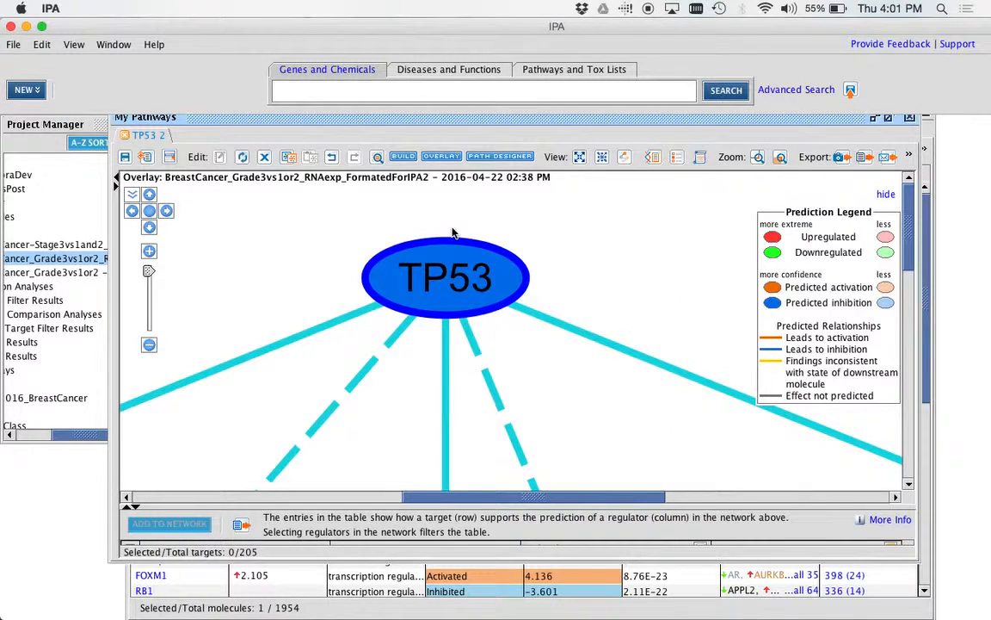
{"action": "left_click", "coordinate": [403, 156]}
{"action": "left_click", "coordinate": [394, 179]}
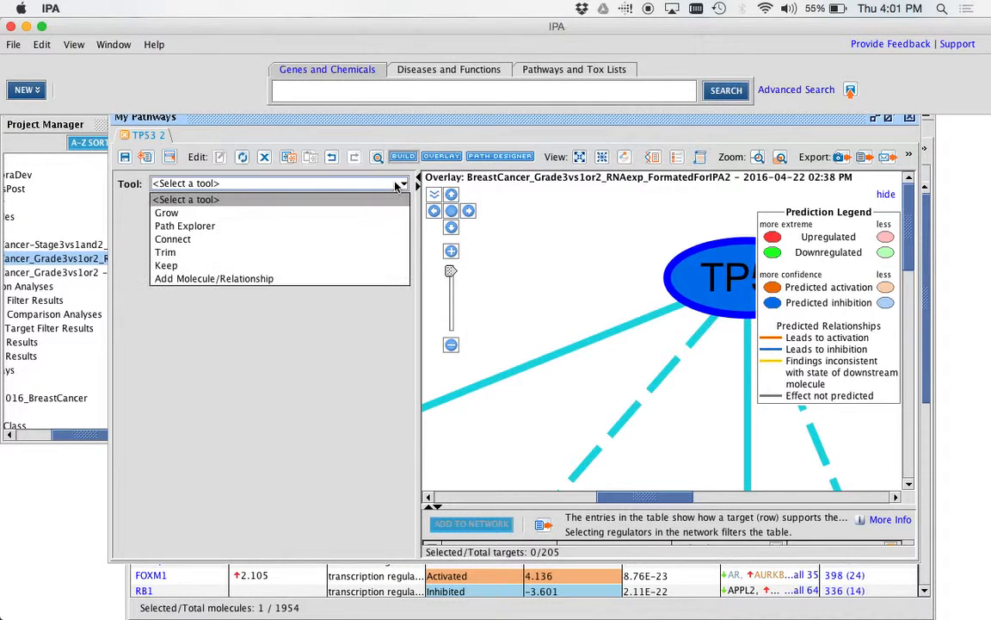
{"action": "left_click", "coordinate": [325, 212]}
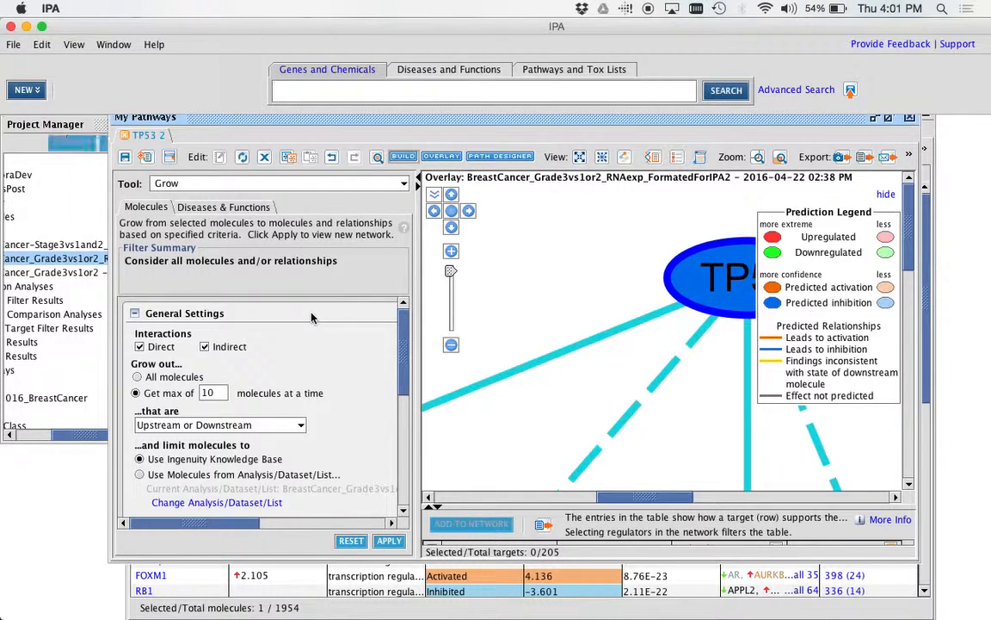
- Set Grow to direct interactions only, all molecules, and upstream of selected molecules
{"action": "left_click", "coordinate": [205, 347]}
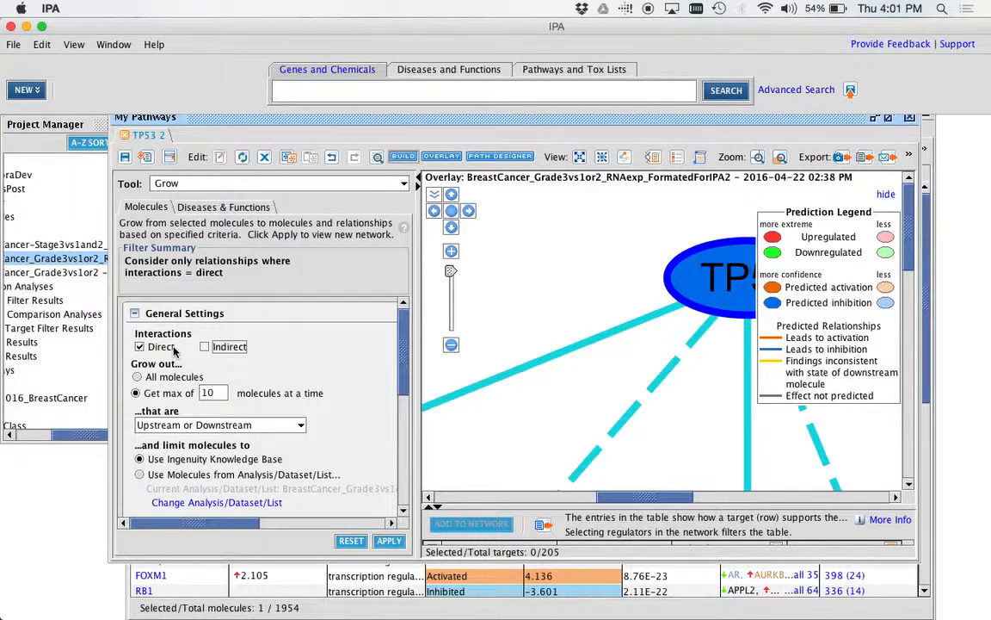
{"action": "left_click", "coordinate": [137, 377]}
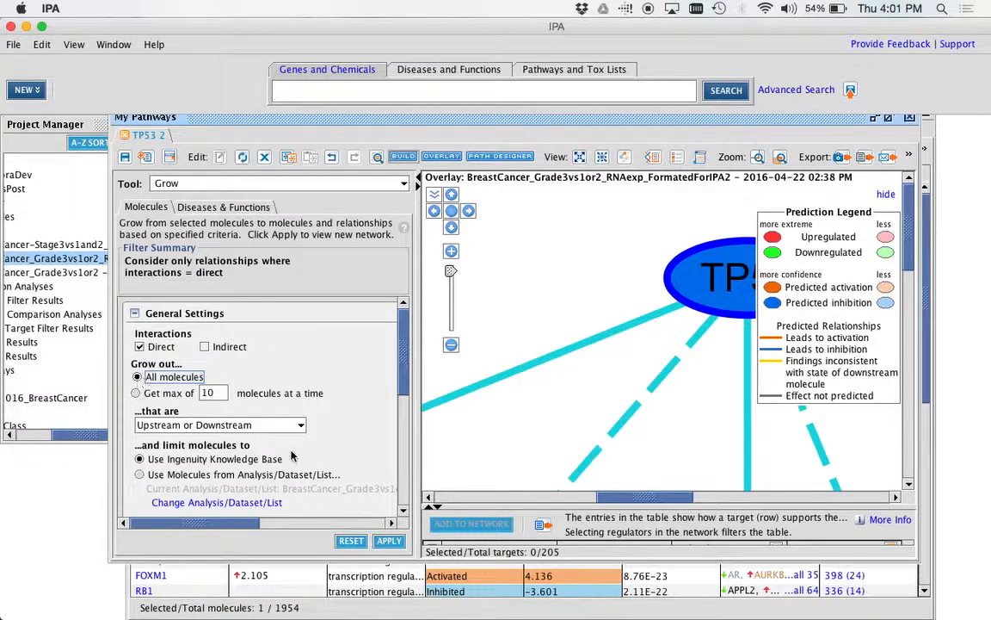
{"action": "scroll", "coordinate": [289, 457], "scroll_direction": "down", "scroll_amount": 5}
{"action": "scroll", "coordinate": [284, 458], "scroll_direction": "up", "scroll_amount": 5}
{"action": "left_click", "coordinate": [300, 425]}
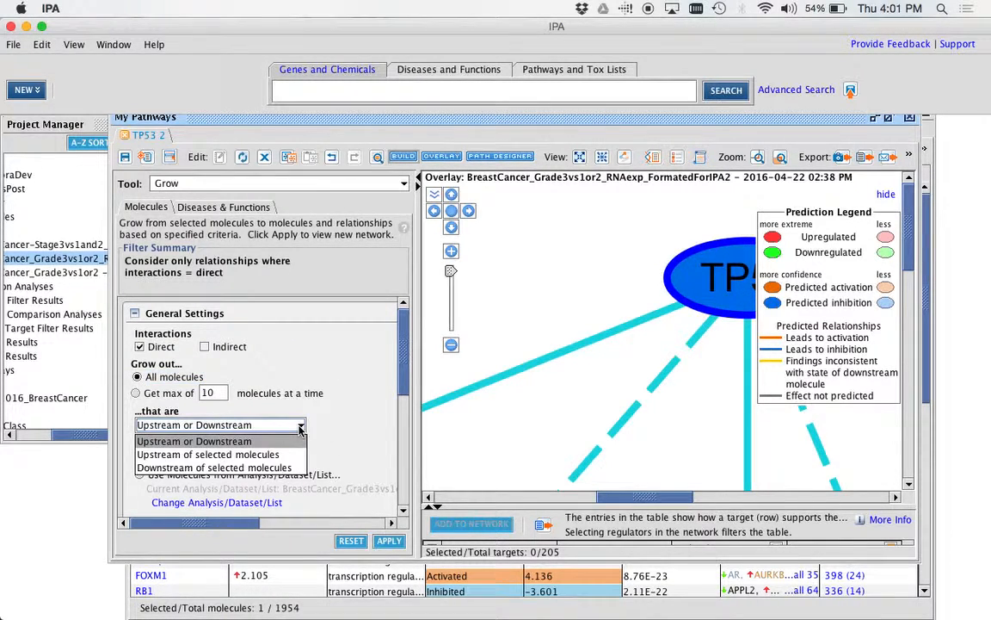
{"action": "left_click", "coordinate": [279, 455]}
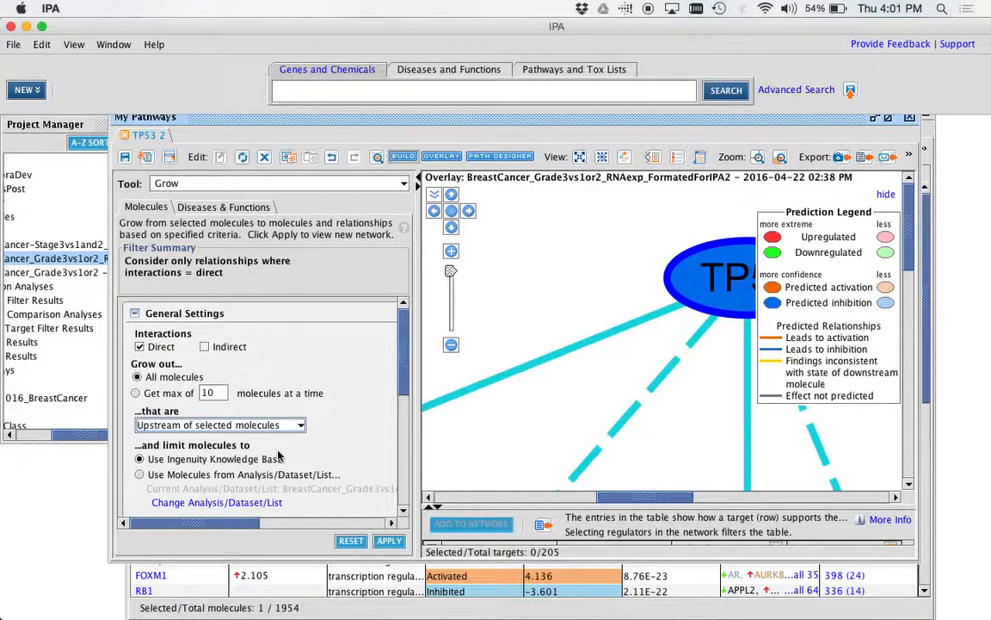
- Limit the growth to molecules from the current BreastCancer_Grade3vs1or2 analysis and grow the network from TP53
{"action": "left_click_drag", "start_coordinate": [402, 380], "coordinate": [402, 400]}
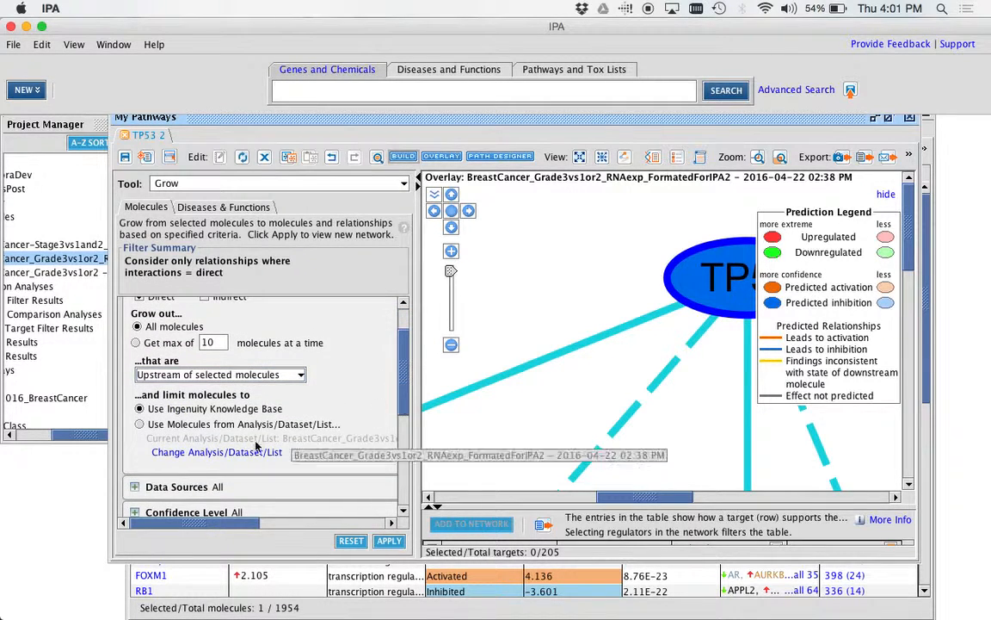
{"action": "left_click", "coordinate": [139, 424]}
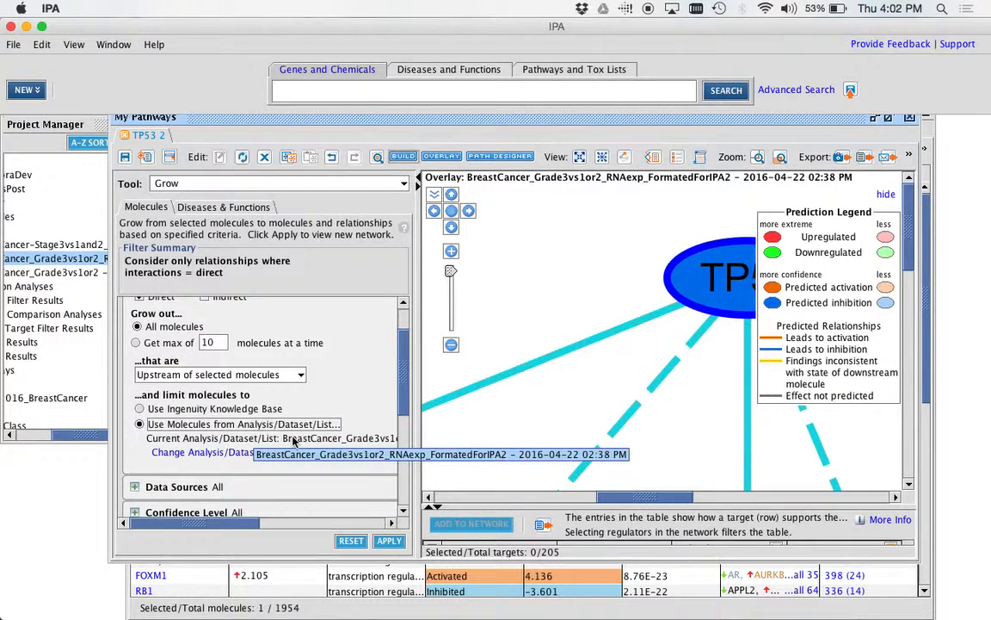
{"action": "left_click", "coordinate": [389, 546]}
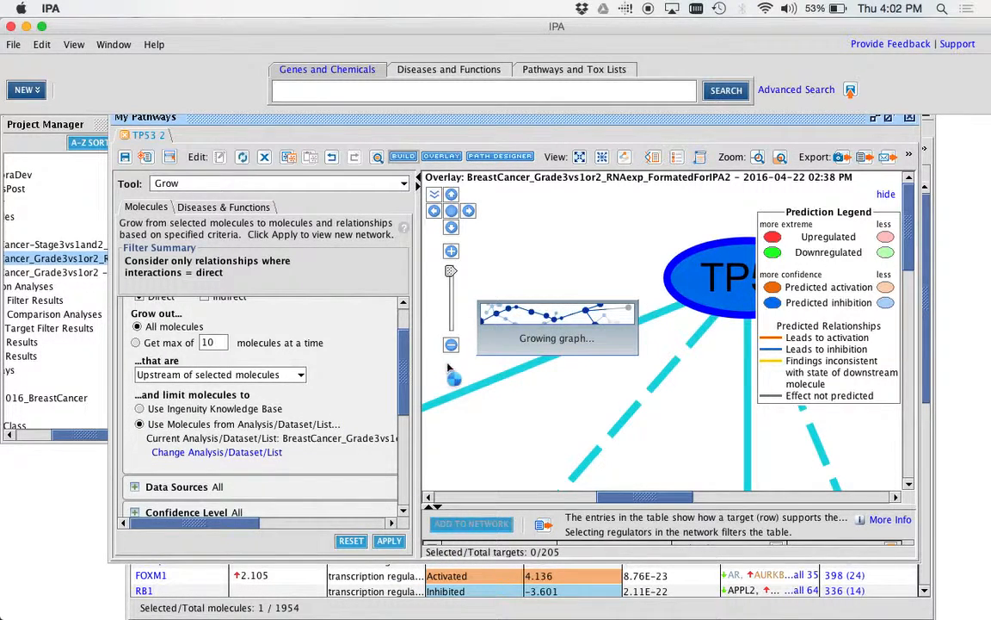
{"action": "left_click", "coordinate": [421, 180]}
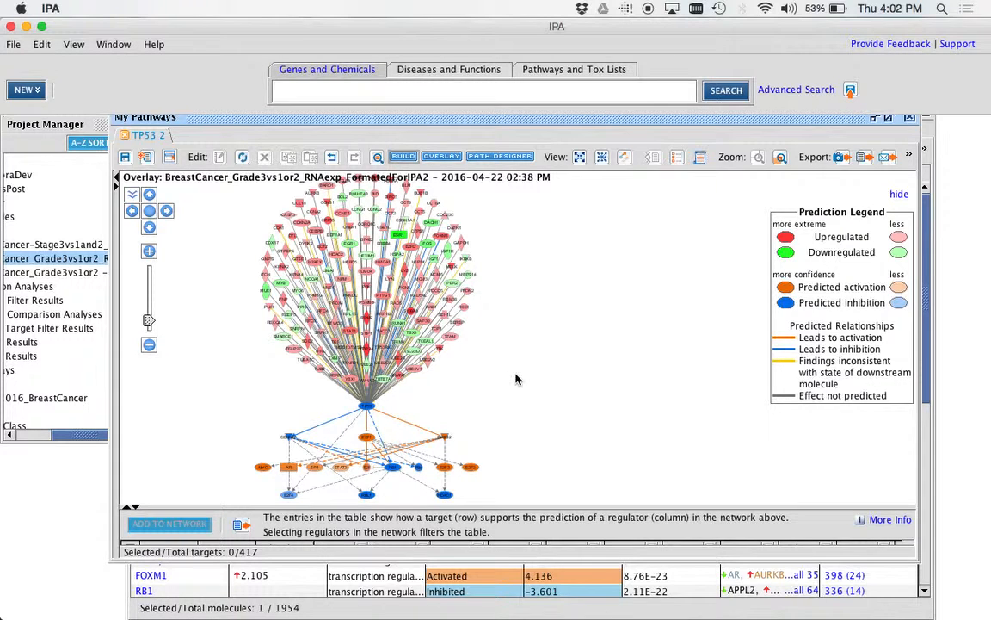
- Pull the ESR1 node out of the upstream cluster into the empty area beside TP53
{"action": "left_click_drag", "start_coordinate": [361, 214], "coordinate": [472, 394]}
{"action": "scroll", "coordinate": [470, 393], "scroll_direction": "up", "scroll_amount": 3}
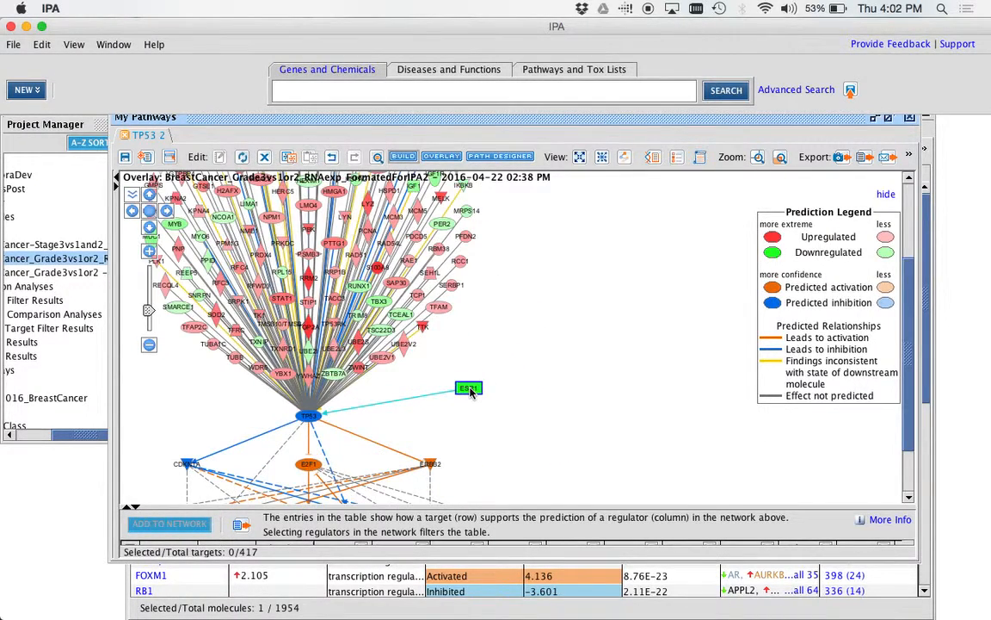
{"action": "scroll", "coordinate": [469, 392], "scroll_direction": "up", "scroll_amount": 2}
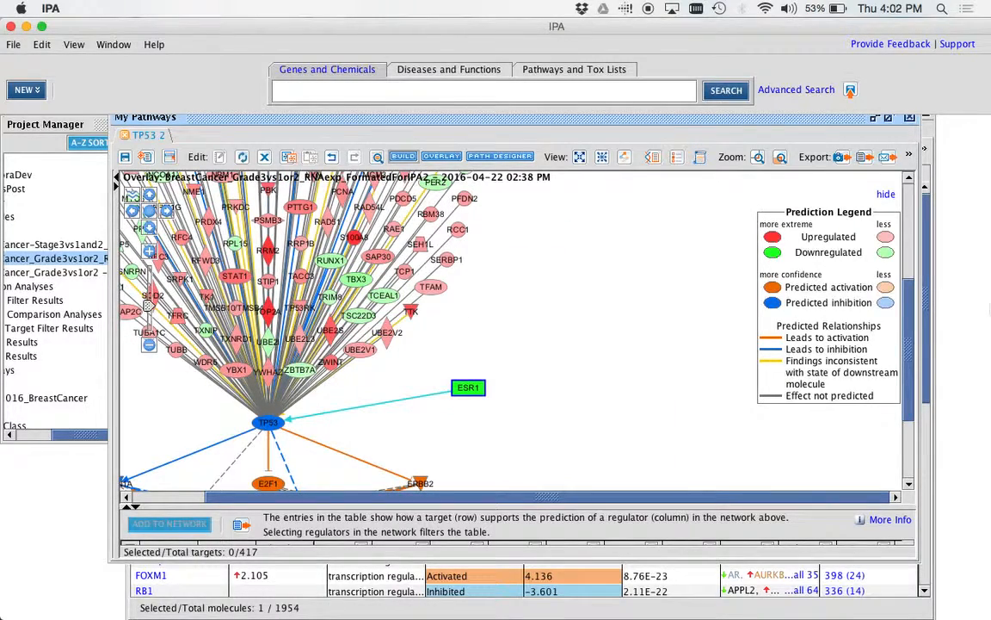
- Pull the FOXM1 and TOP2A nodes out of the upstream cluster into the empty area above ESR1
{"action": "left_click", "coordinate": [915, 327]}
{"action": "left_click_drag", "start_coordinate": [907, 325], "coordinate": [901, 263]}
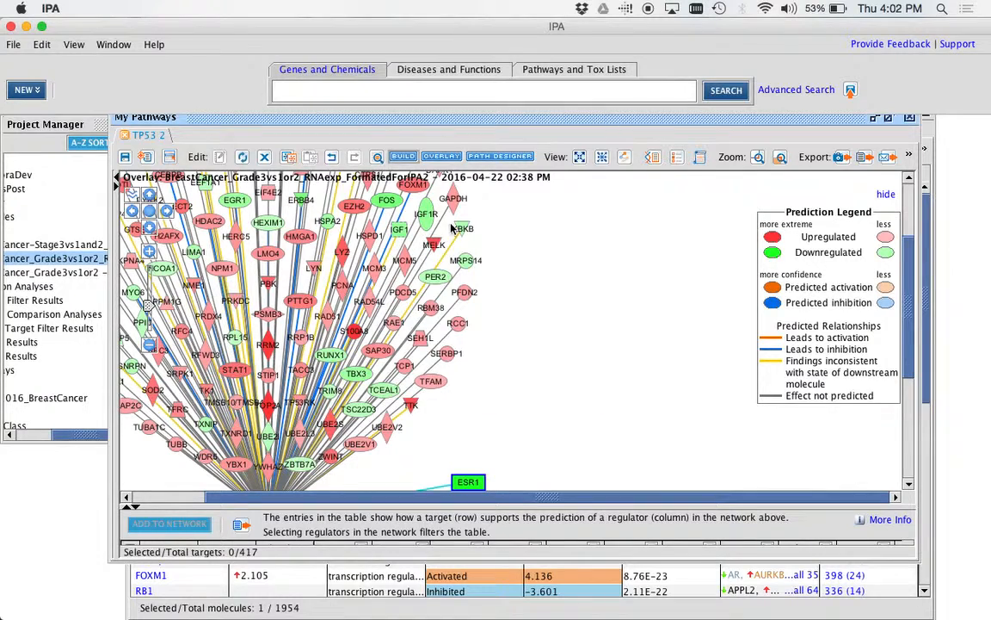
{"action": "left_click_drag", "start_coordinate": [413, 184], "coordinate": [474, 441]}
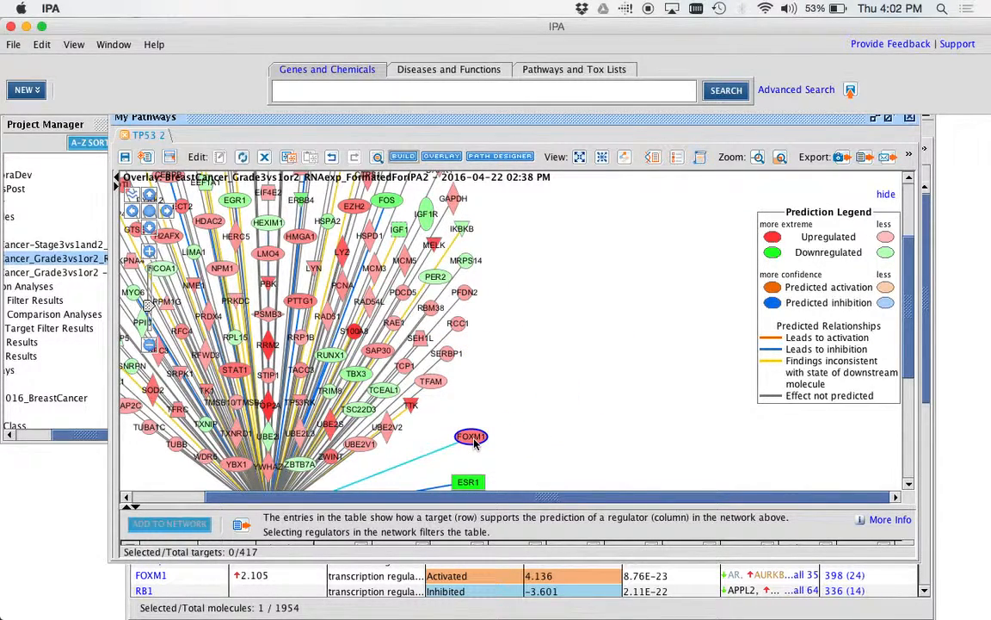
{"action": "mouse_move", "coordinate": [473, 444]}
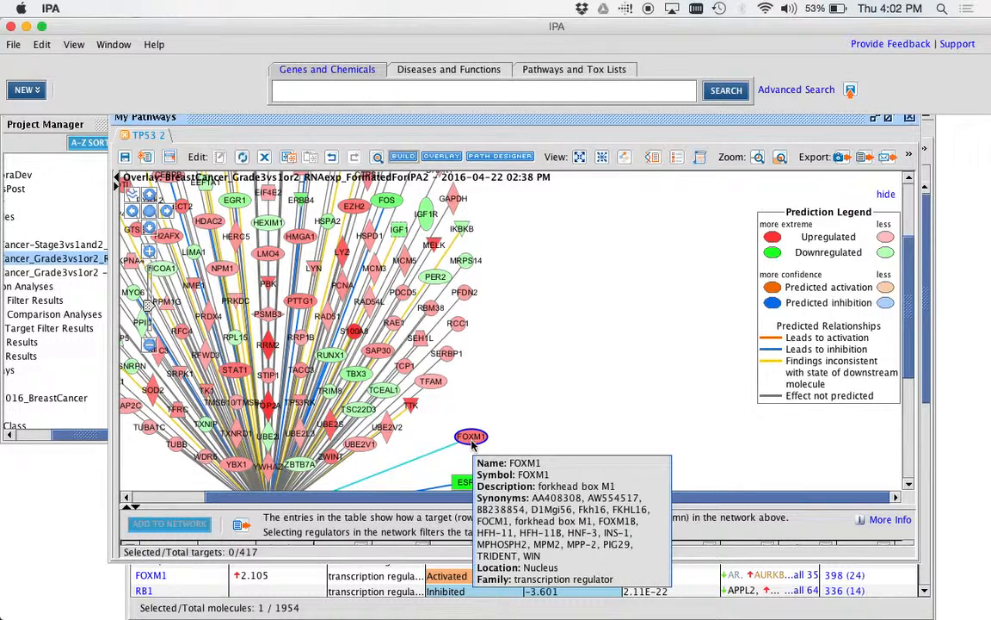
{"action": "left_click_drag", "start_coordinate": [252, 372], "coordinate": [504, 376]}
{"action": "mouse_move", "coordinate": [506, 379]}
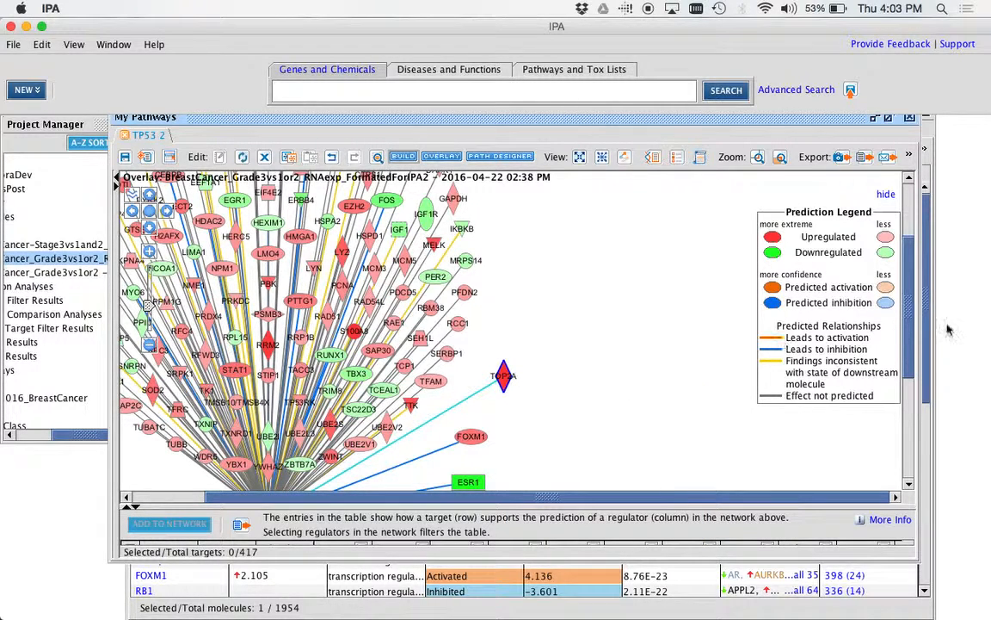
- Review the ESR1, FOXM1 and TOP2A links to TP53, and close the TP53 pathway to return to the upstream regulator table
{"action": "left_click_drag", "start_coordinate": [909, 310], "coordinate": [909, 378]}
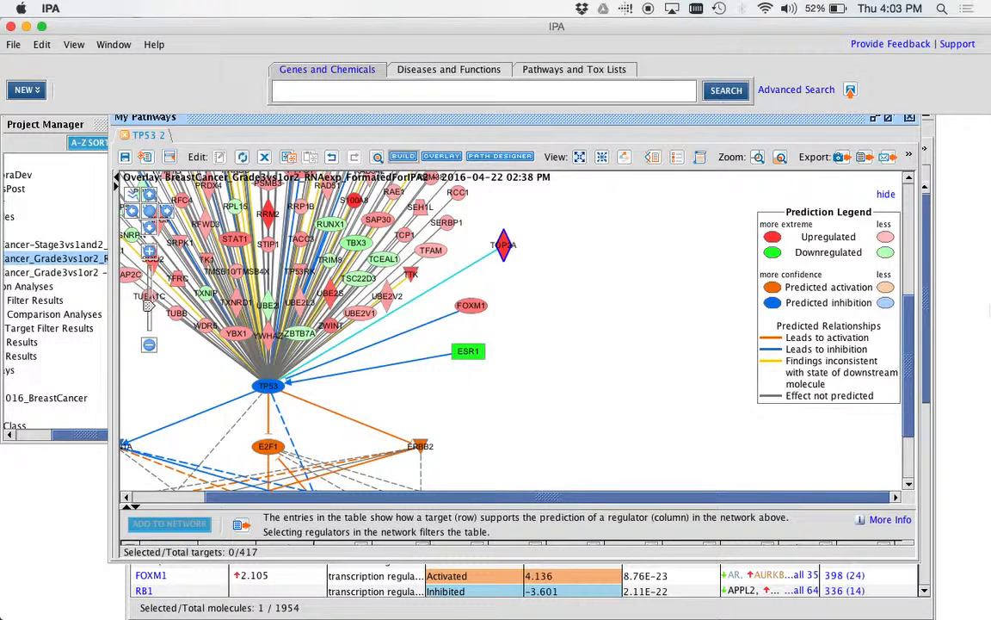
{"action": "left_click", "coordinate": [909, 117]}
{"action": "left_click", "coordinate": [600, 374]}
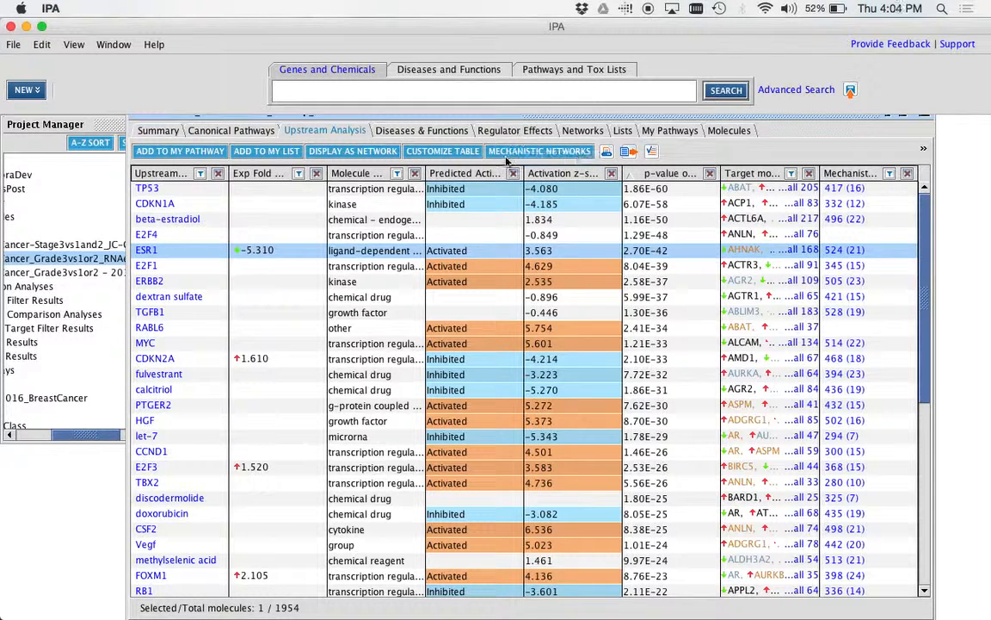
- Widen the Regulators column in the Regulator Effects results and open the network with ID 1 fully in view
{"action": "left_click", "coordinate": [517, 133]}
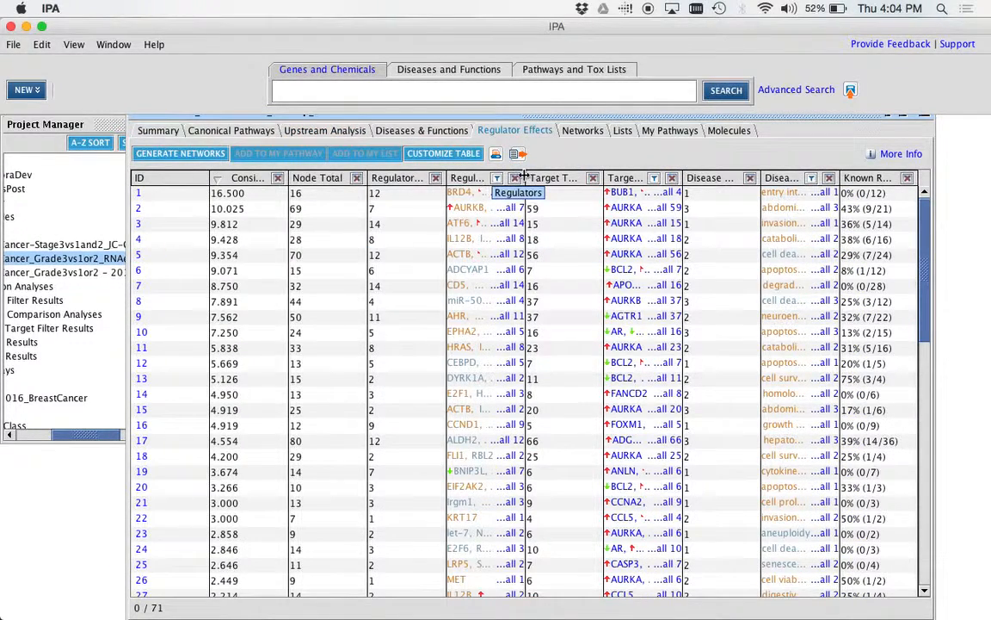
{"action": "left_click_drag", "start_coordinate": [522, 178], "coordinate": [592, 183]}
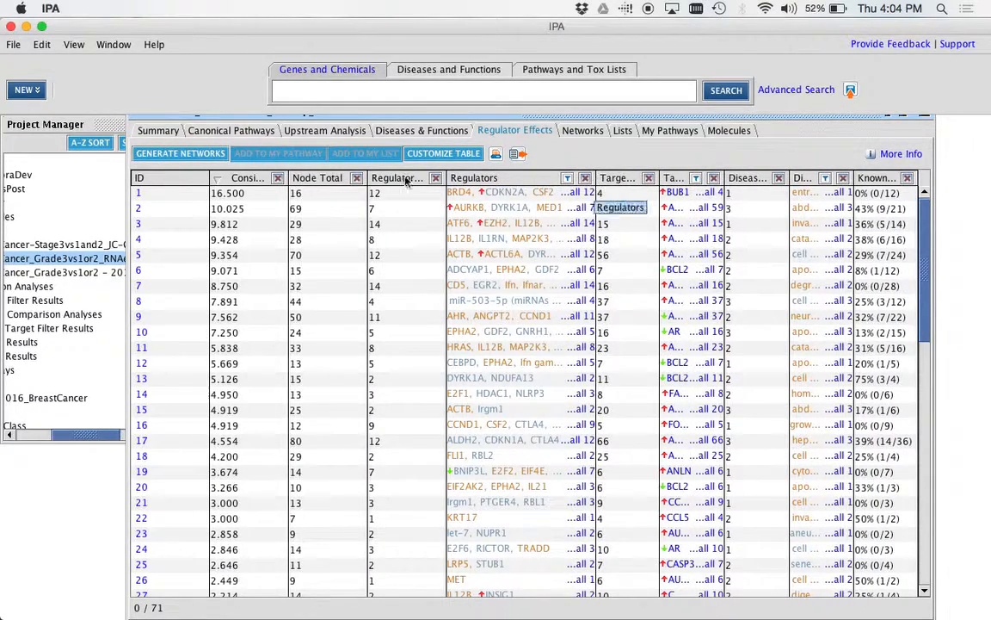
{"action": "left_click", "coordinate": [140, 198]}
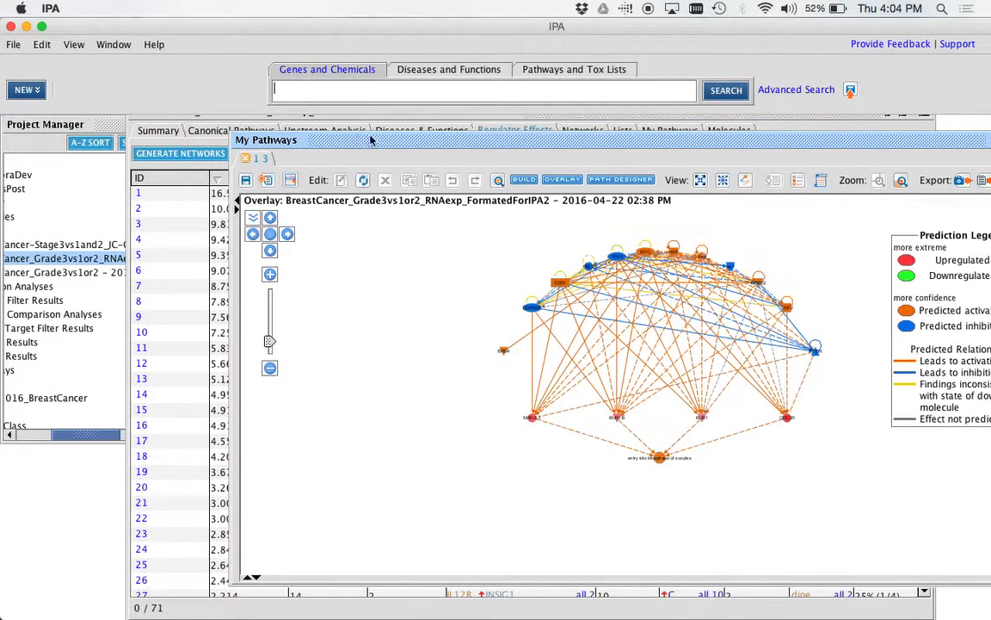
{"action": "left_click_drag", "start_coordinate": [372, 138], "coordinate": [201, 131]}
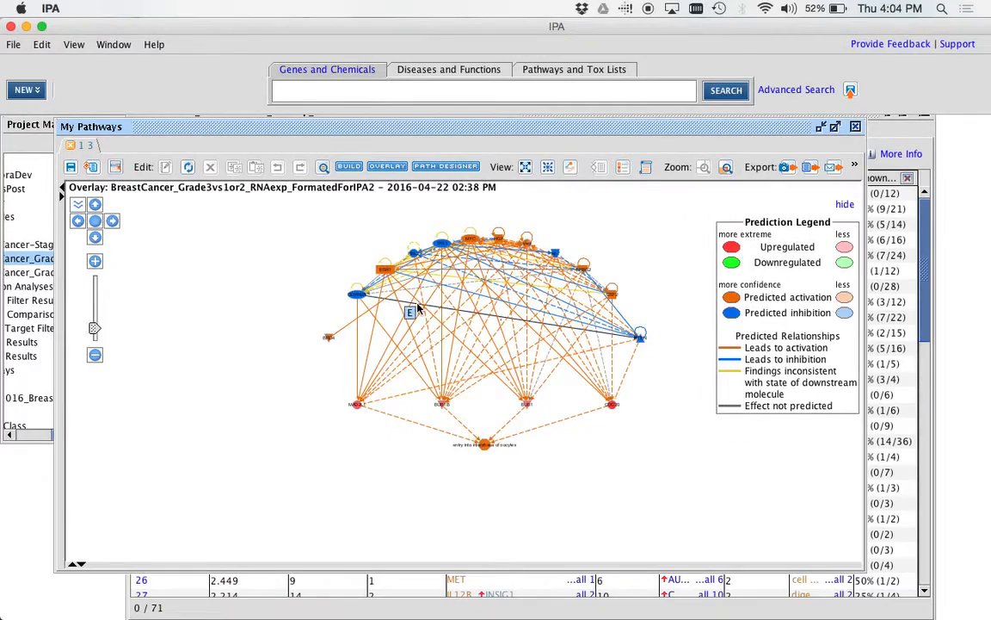
- Hide the network's prediction legend and inspect the details of the "entry into interphase of oocytes" function node
{"action": "scroll", "coordinate": [418, 308], "scroll_direction": "up", "scroll_amount": 3}
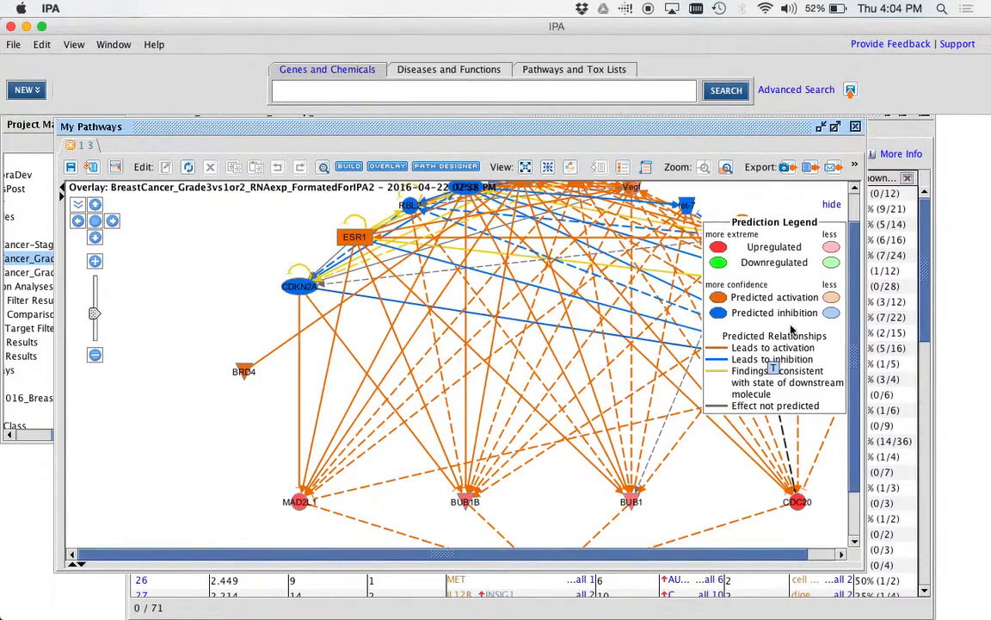
{"action": "left_click_drag", "start_coordinate": [857, 288], "coordinate": [852, 260]}
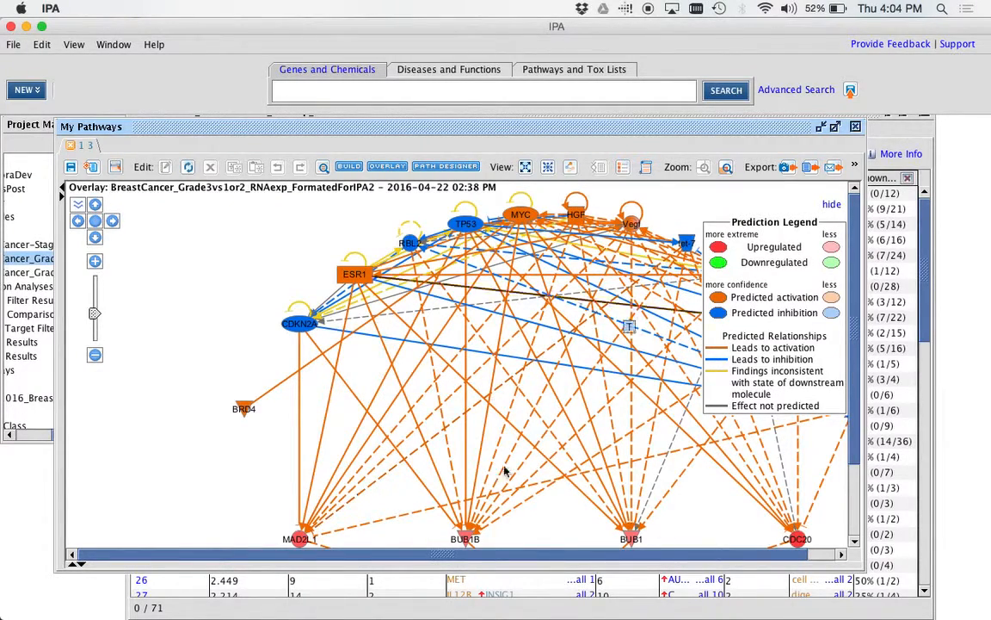
{"action": "left_click_drag", "start_coordinate": [515, 556], "coordinate": [542, 562]}
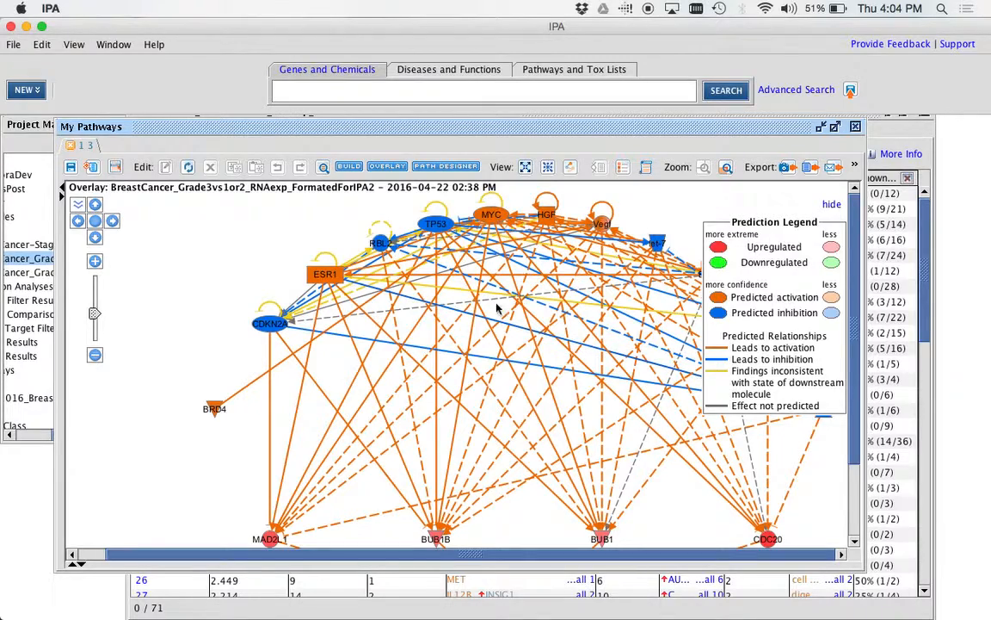
{"action": "left_click", "coordinate": [832, 205]}
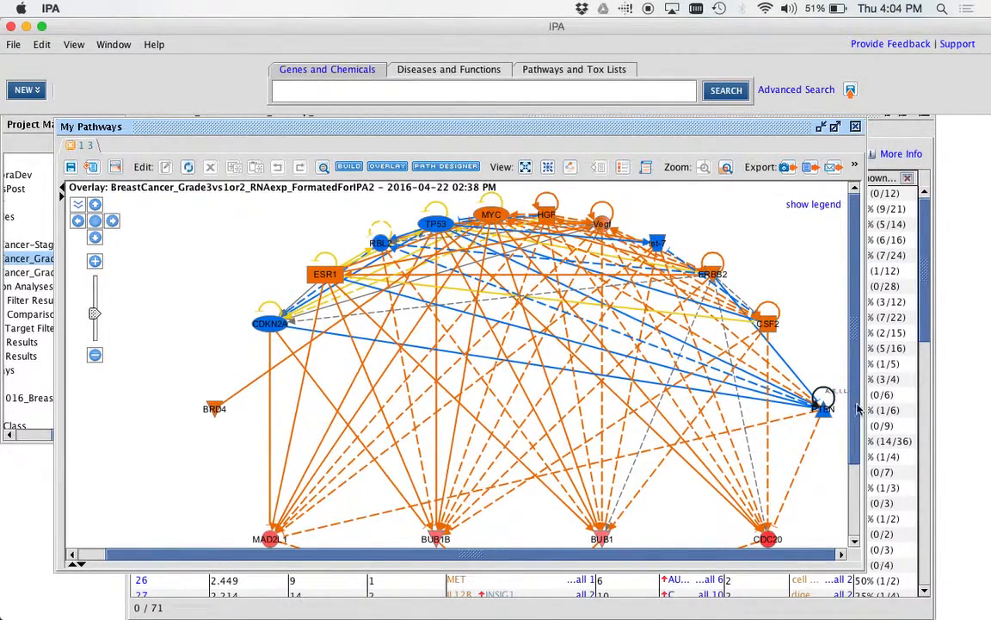
{"action": "scroll", "coordinate": [834, 487], "scroll_direction": "down", "scroll_amount": 3}
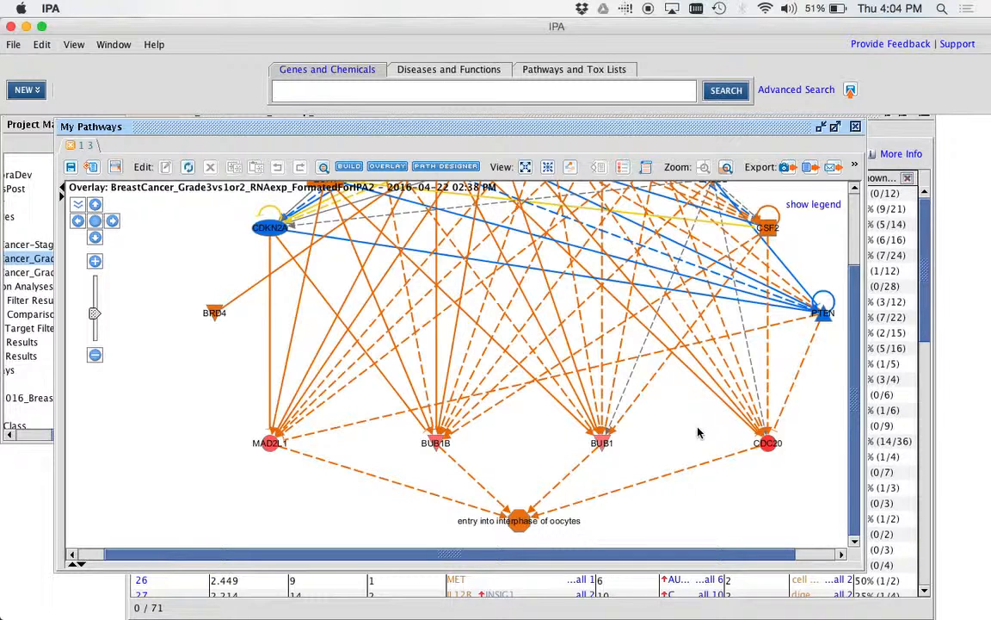
{"action": "mouse_move", "coordinate": [523, 525]}
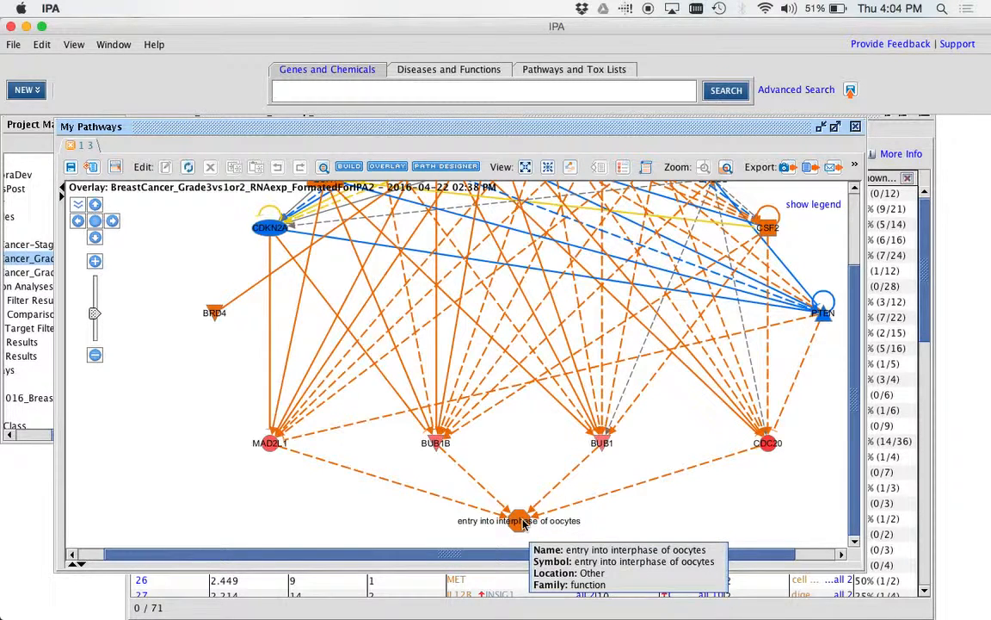